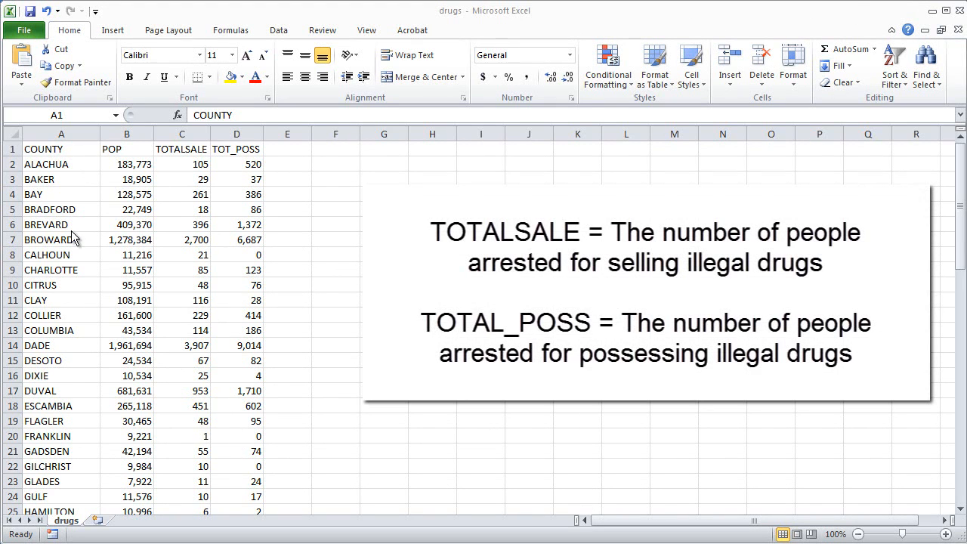
Highlight the Broward county data in A7:D7 with a yellow fill
{"action": "key", "text": "F2"}
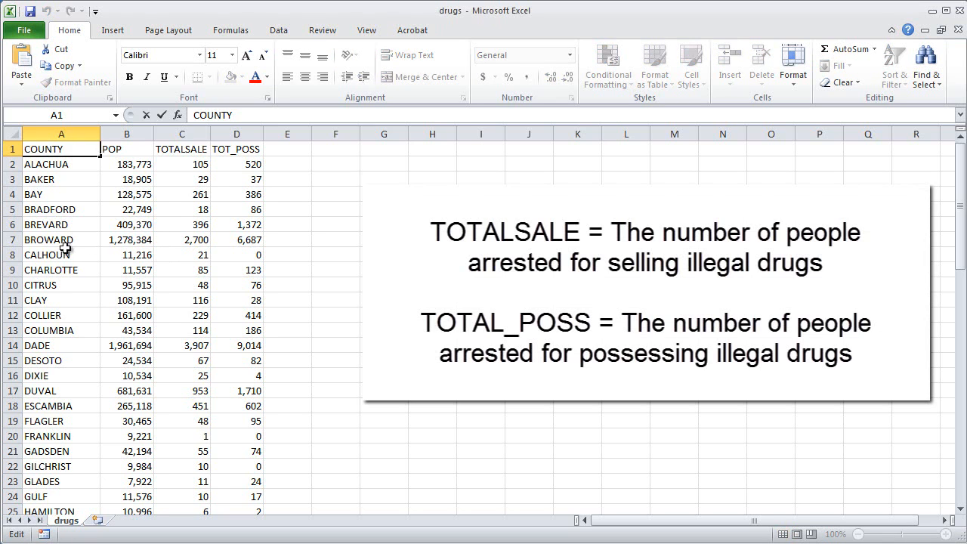
{"action": "left_click_drag", "start_coordinate": [66, 243], "coordinate": [239, 239]}
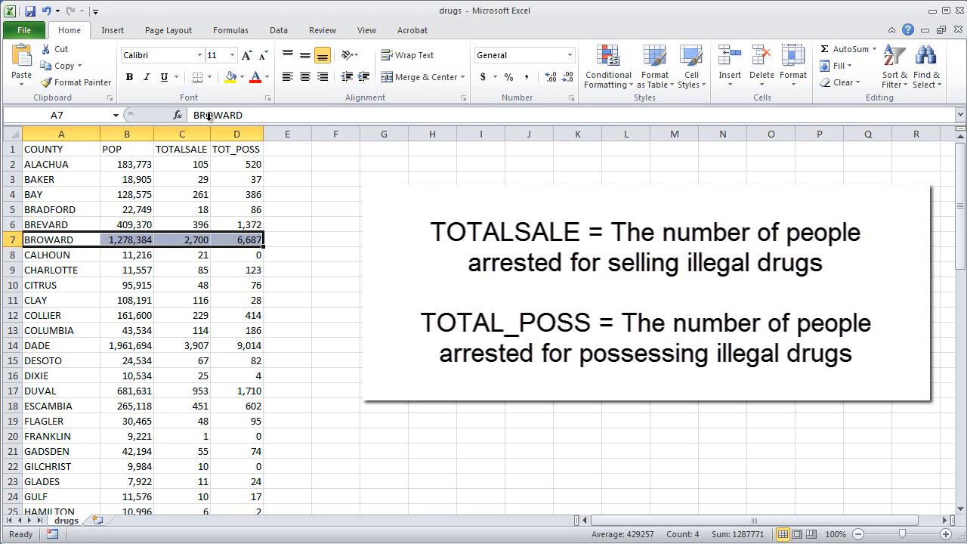
{"action": "left_click", "coordinate": [230, 76]}
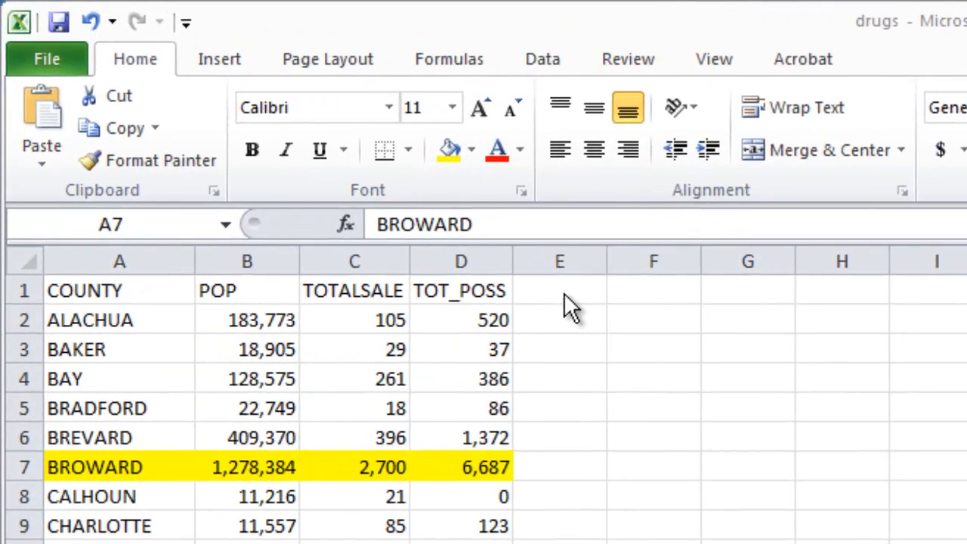
Enter the column heading Poss/Sale in cell E1
{"action": "left_click", "coordinate": [289, 150]}
{"action": "key", "text": "F2"}
{"action": "left_click", "coordinate": [578, 296]}
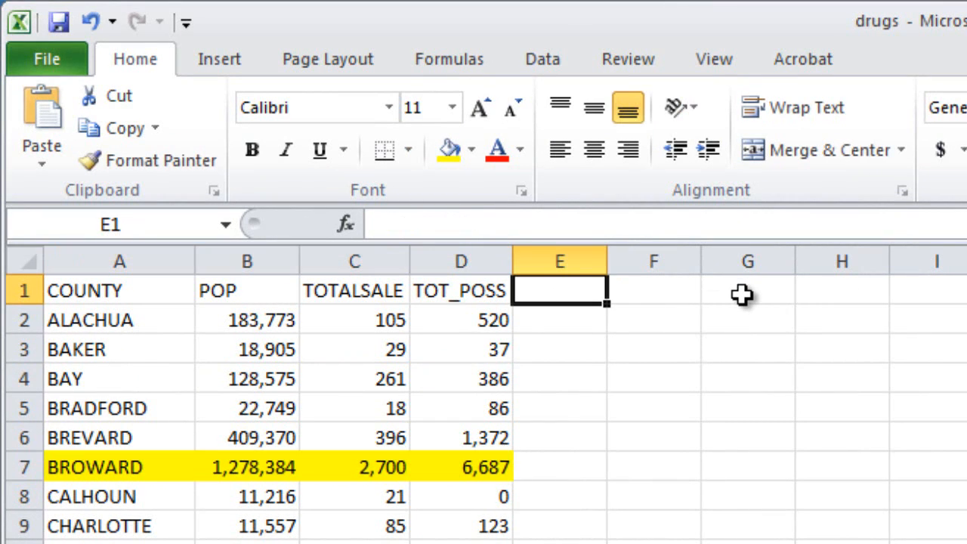
{"action": "type", "text": "Pos"}
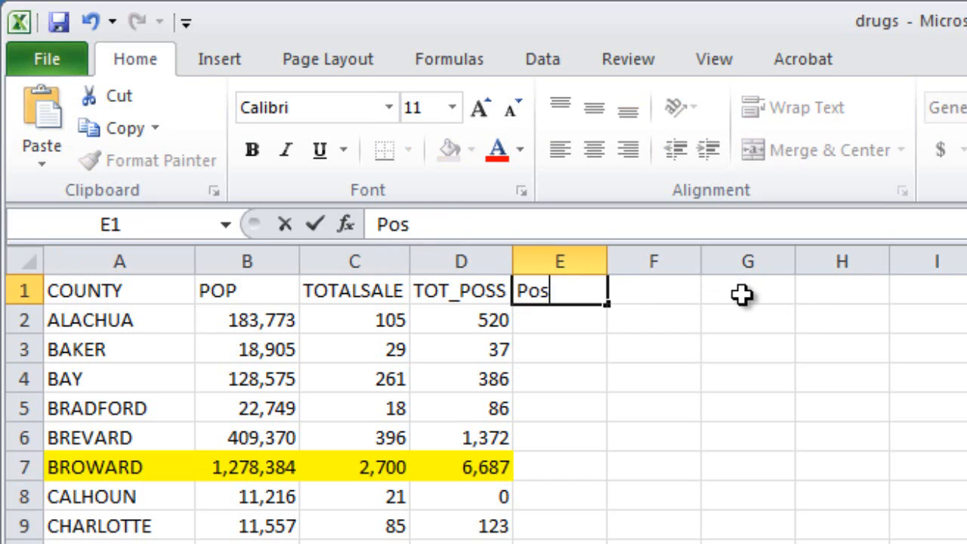
{"action": "type", "text": "s/Sale"}
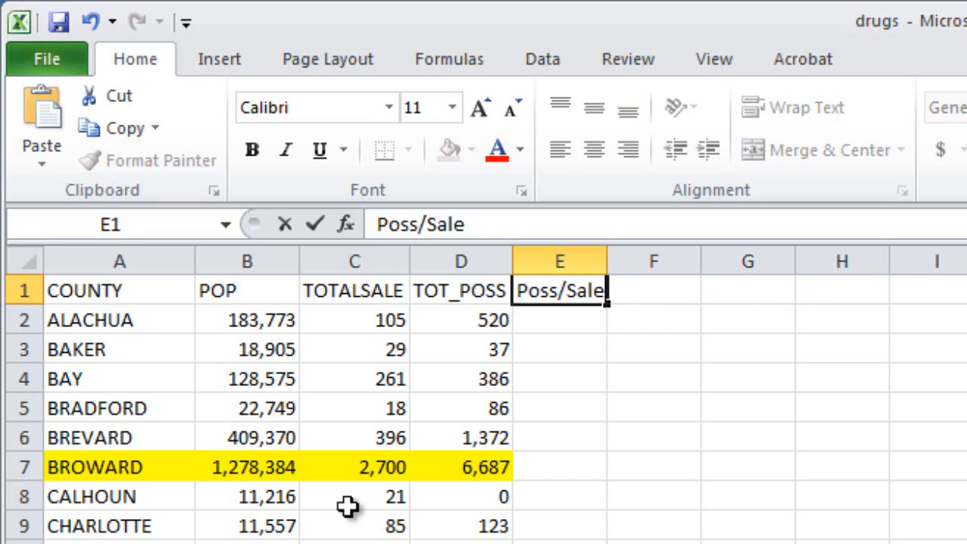
Calculate Alachua's possession-to-sale ratio in E2 with the formula =D2/C2
{"action": "left_click", "coordinate": [557, 325]}
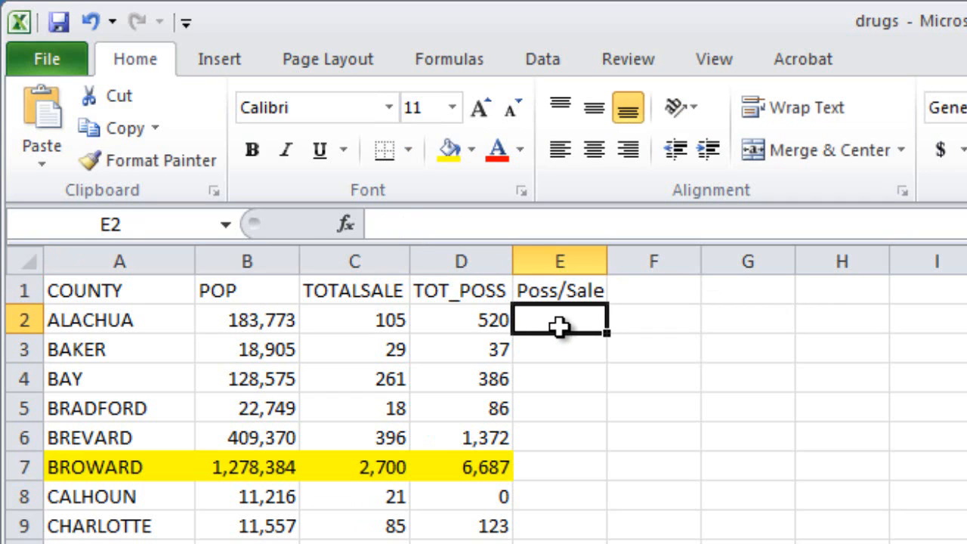
{"action": "type", "text": "="}
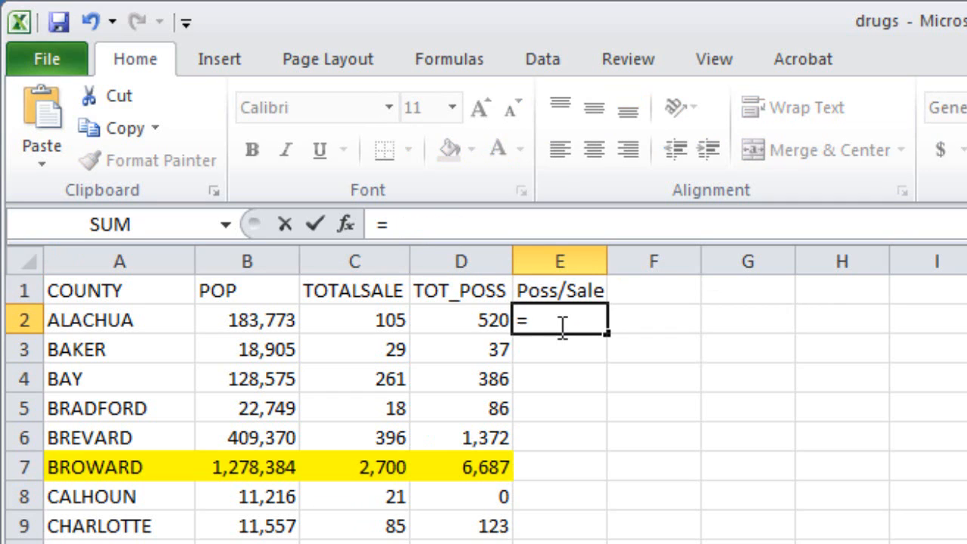
{"action": "key", "text": "Left"}
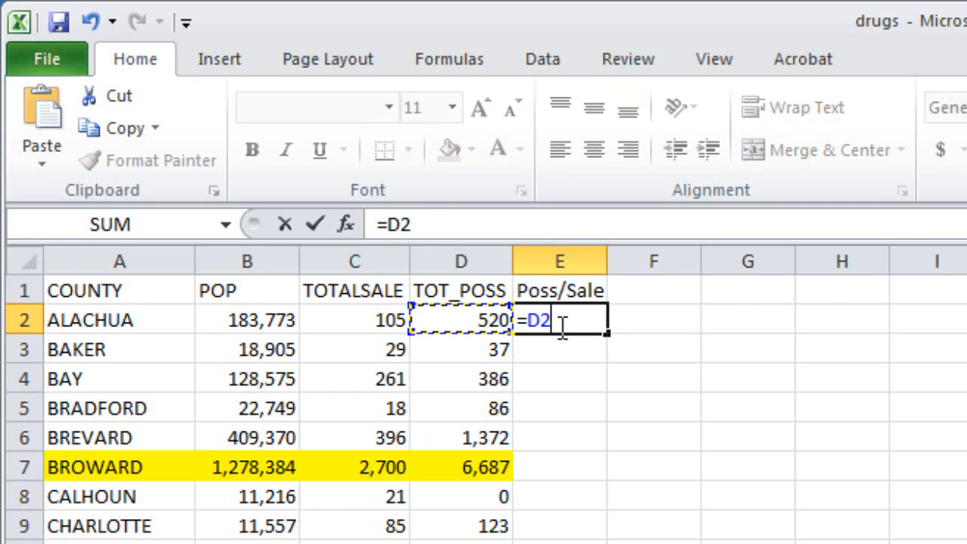
{"action": "type", "text": "/"}
{"action": "key", "text": "Left"}
{"action": "key", "text": "Left"}
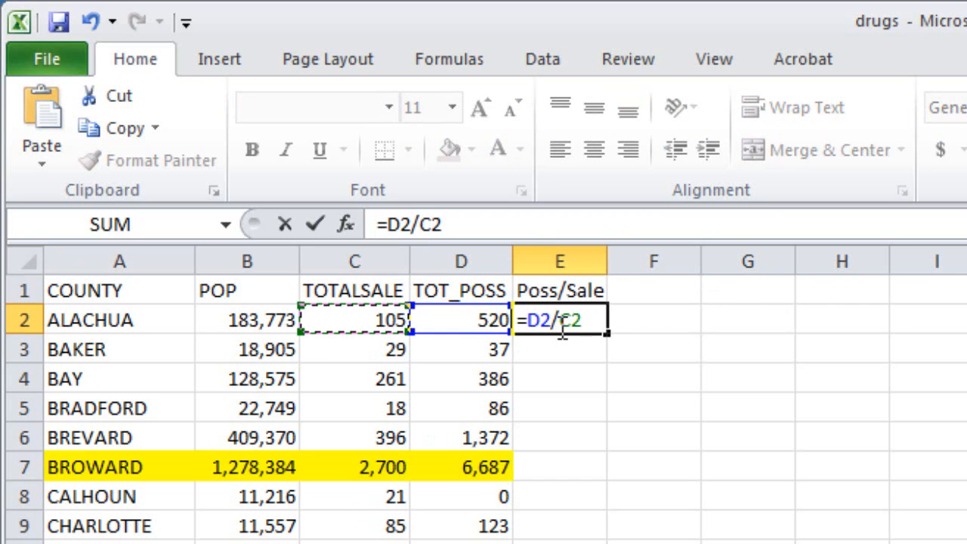
{"action": "key", "text": "Return"}
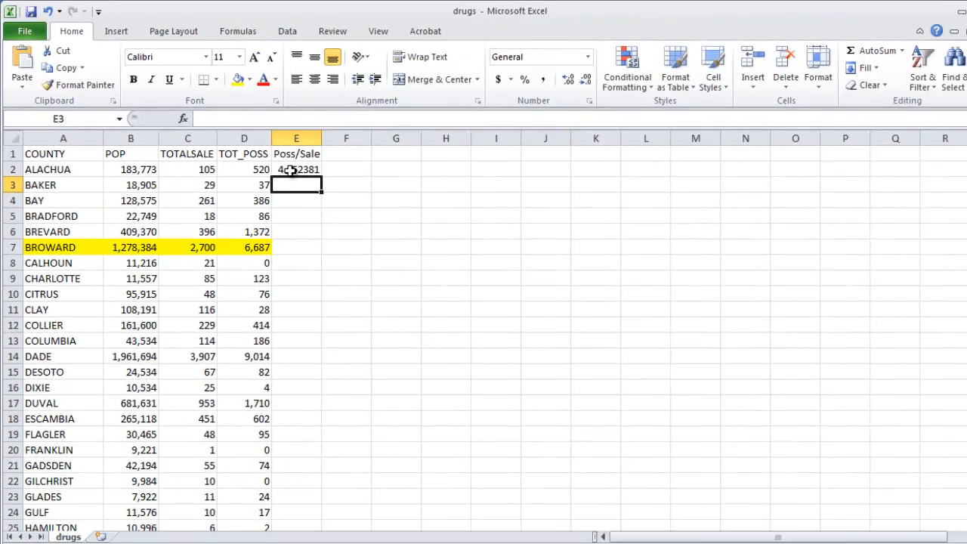
Format the ratio in E2 as a Number with 1 decimal place
{"action": "right_click", "coordinate": [548, 322]}
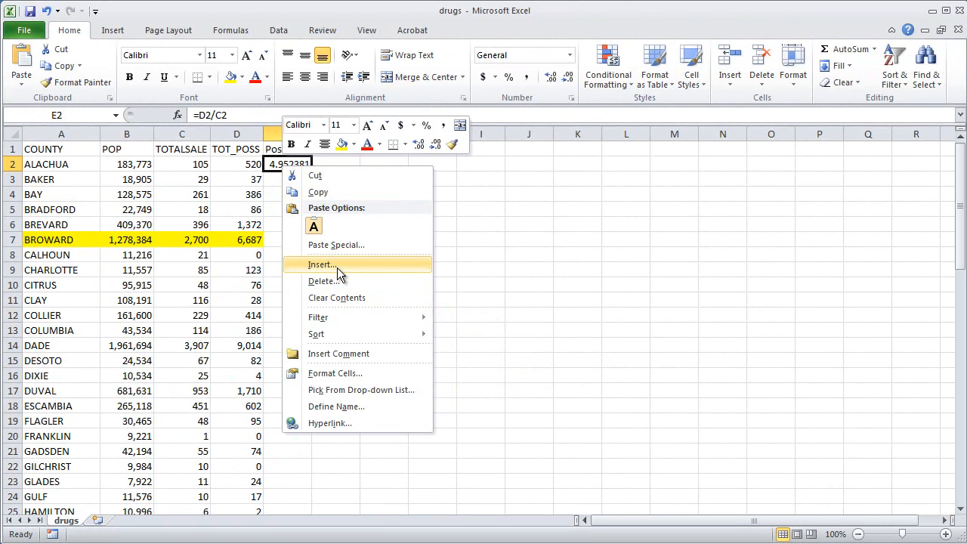
{"action": "left_click", "coordinate": [355, 374]}
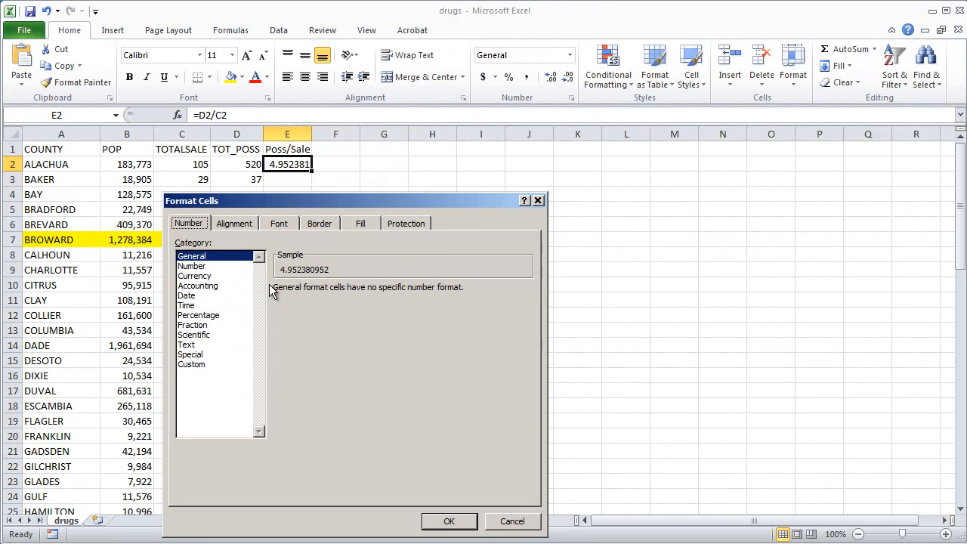
{"action": "left_click", "coordinate": [197, 266]}
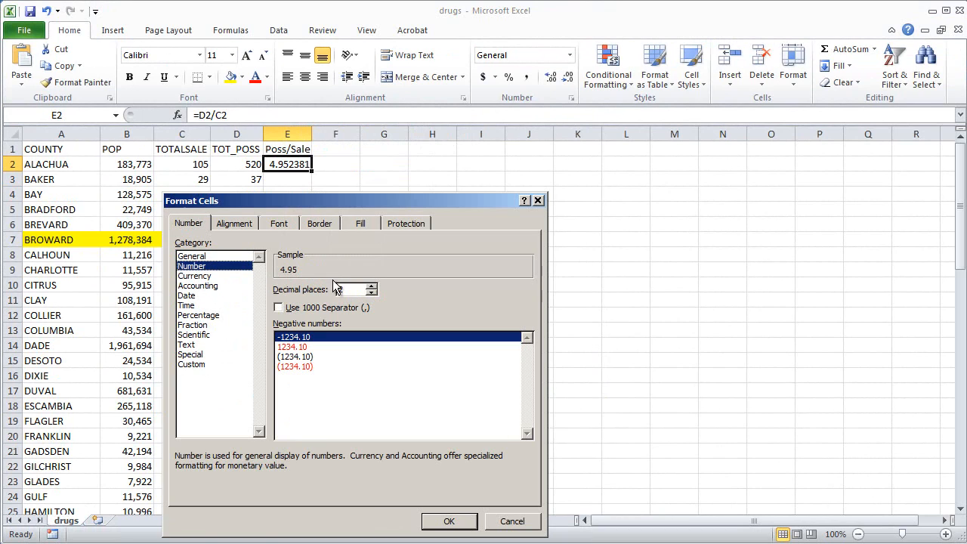
{"action": "left_click", "coordinate": [371, 293]}
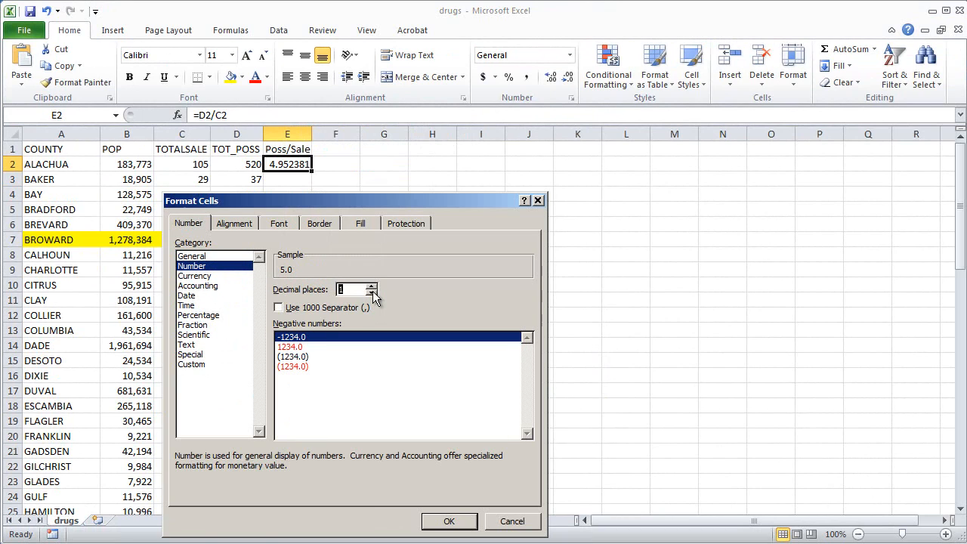
{"action": "left_click", "coordinate": [449, 521]}
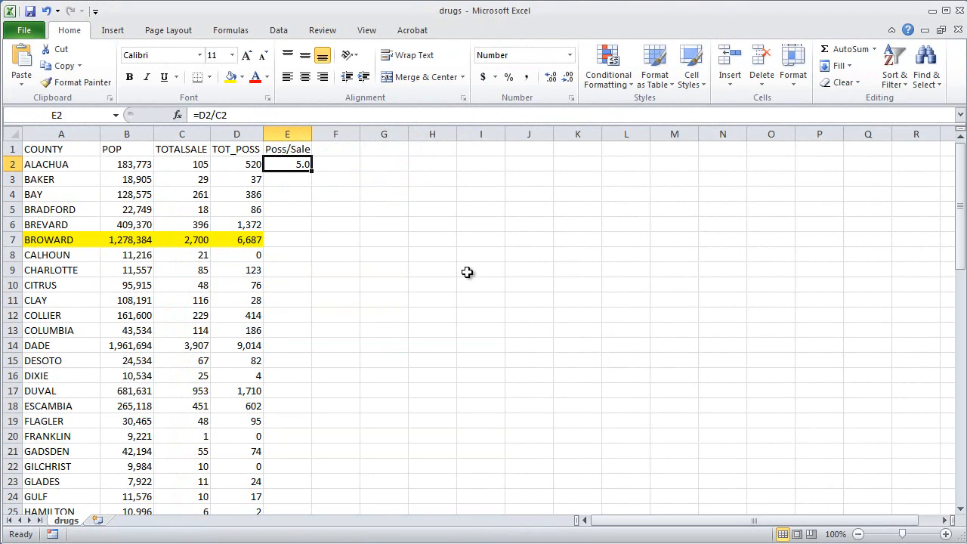
Copy the E2 ratio formula down through the last county row and fill Broward's ratio cell E7 with yellow
{"action": "left_click", "coordinate": [315, 176]}
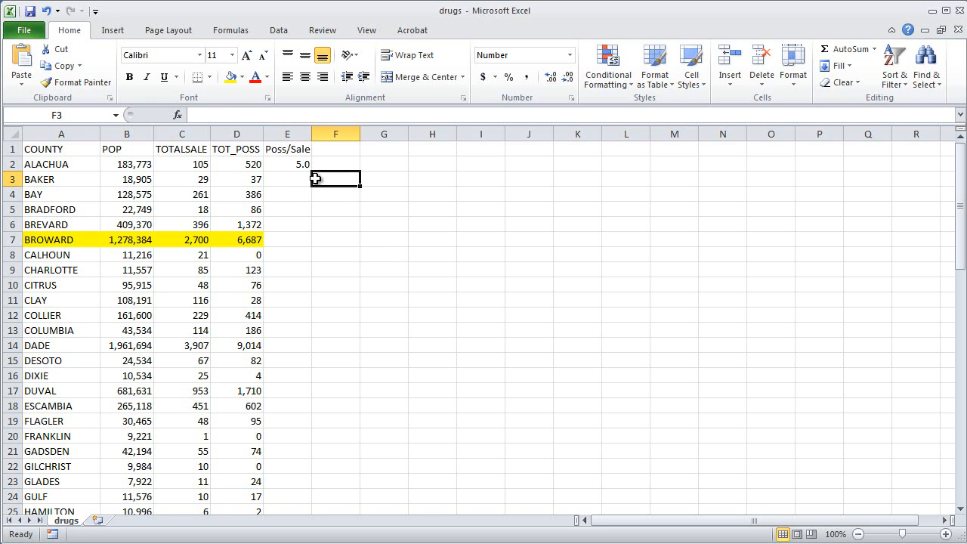
{"action": "left_click", "coordinate": [303, 166]}
{"action": "left_click_drag", "start_coordinate": [311, 171], "coordinate": [306, 488]}
{"action": "scroll", "coordinate": [418, 398], "scroll_direction": "up", "scroll_amount": 15}
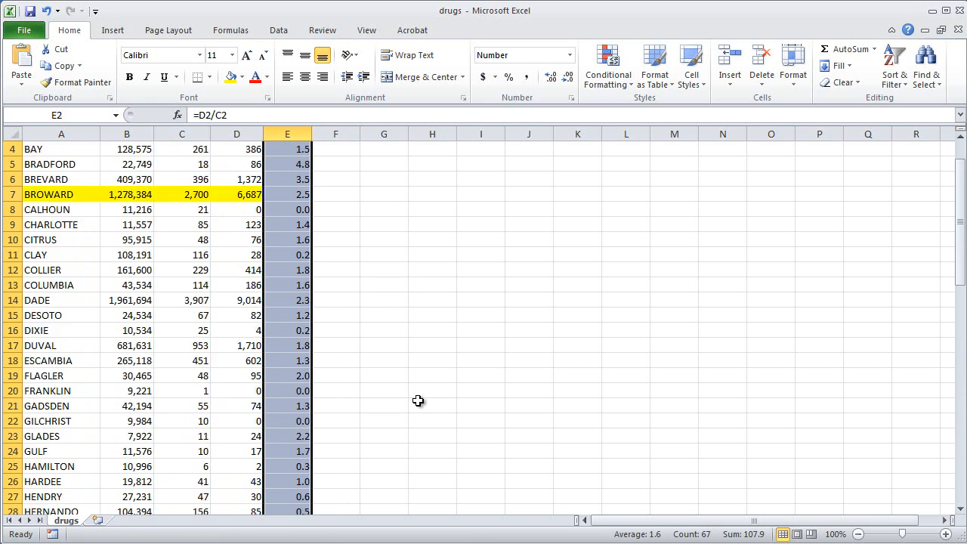
{"action": "left_click", "coordinate": [421, 376]}
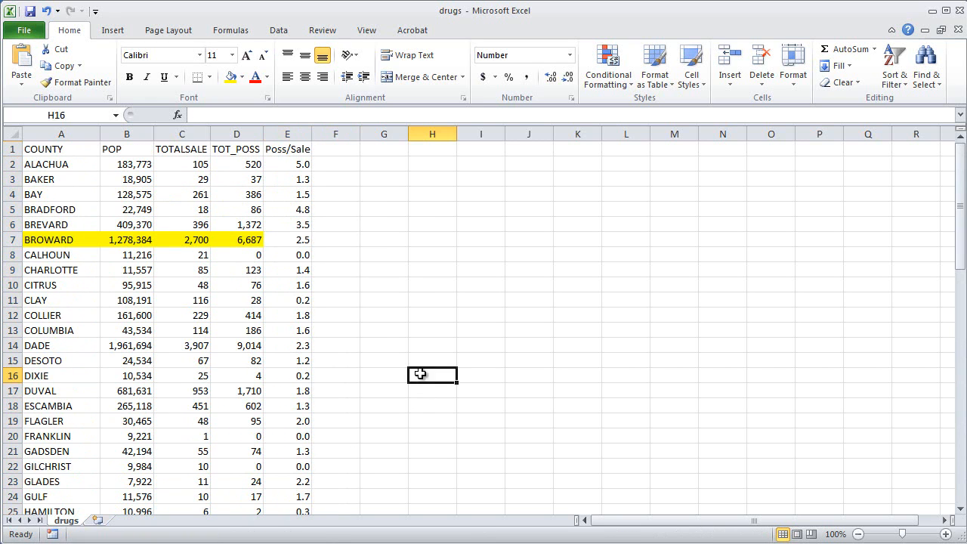
{"action": "left_click", "coordinate": [298, 239]}
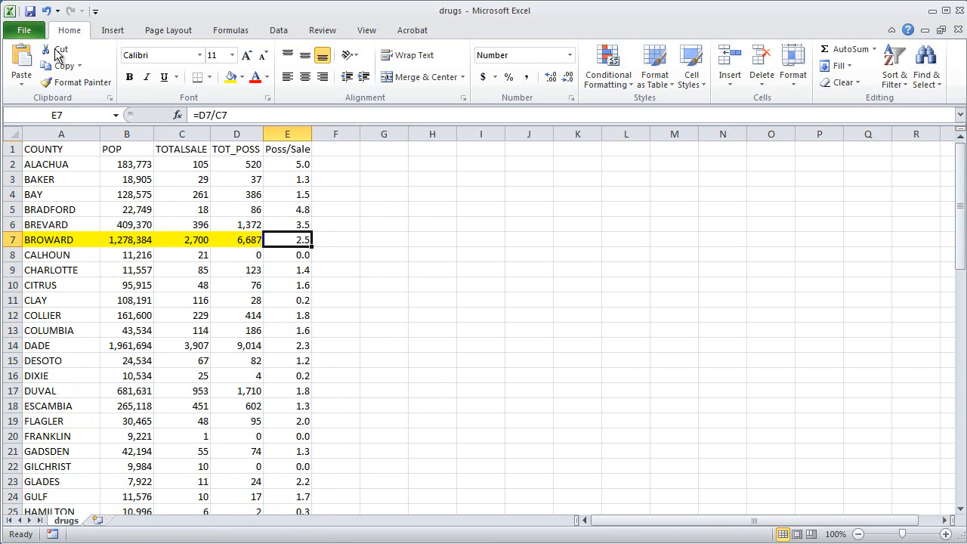
{"action": "left_click", "coordinate": [569, 259]}
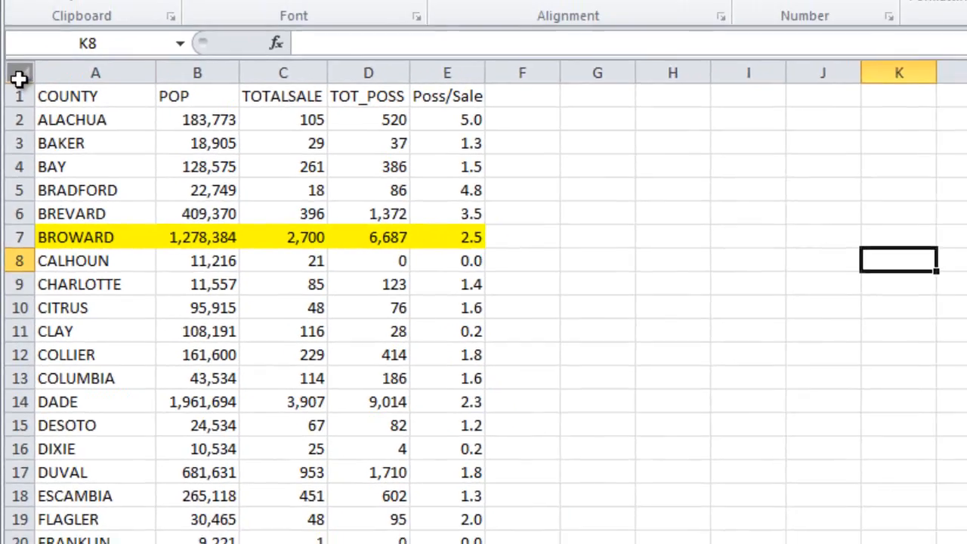
Sort the whole county table by Poss/Sale values from Largest to Smallest
{"action": "left_click", "coordinate": [19, 75]}
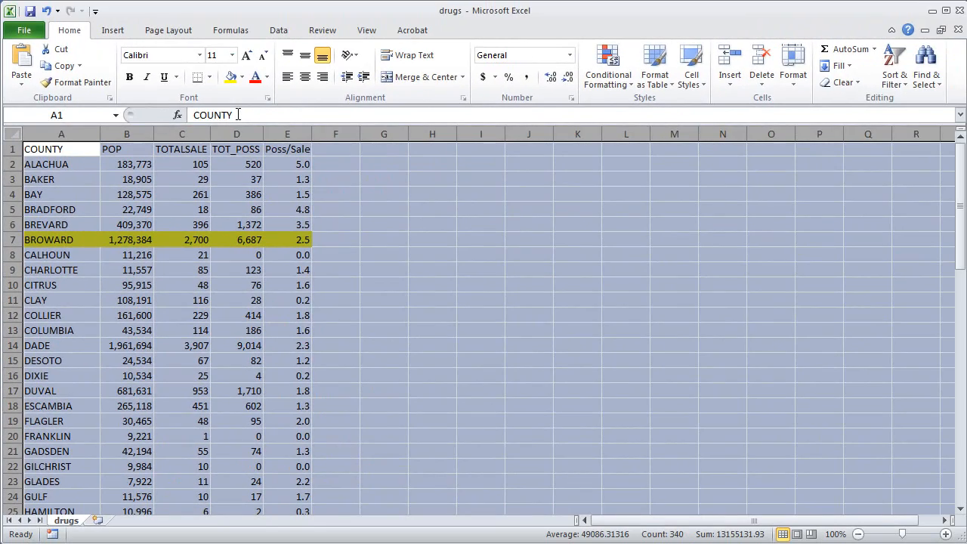
{"action": "left_click", "coordinate": [279, 30]}
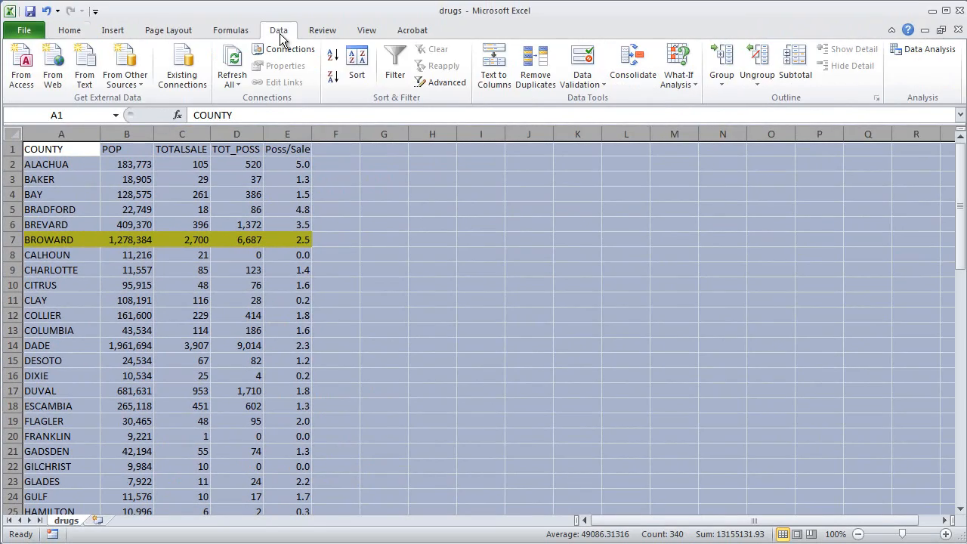
{"action": "left_click", "coordinate": [360, 76]}
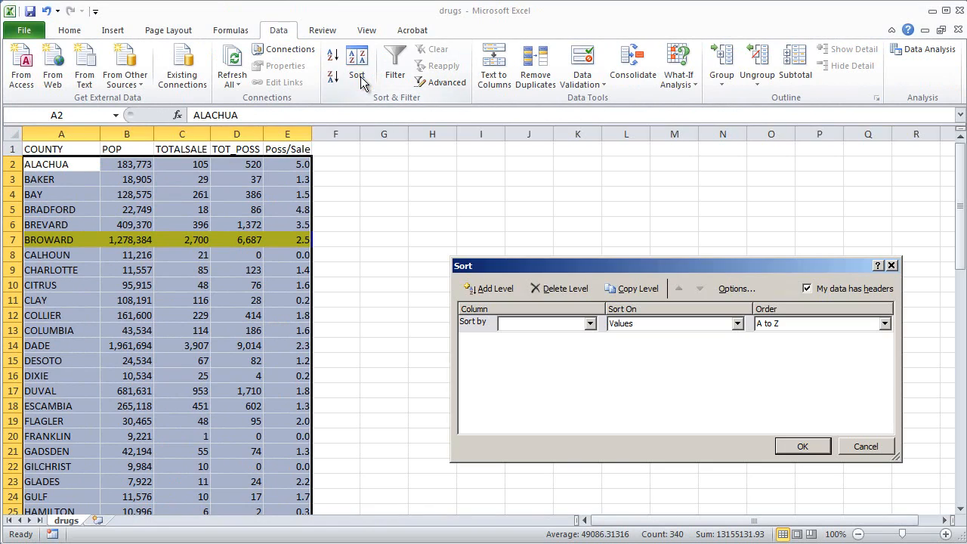
{"action": "left_click", "coordinate": [591, 325]}
{"action": "left_click", "coordinate": [528, 378]}
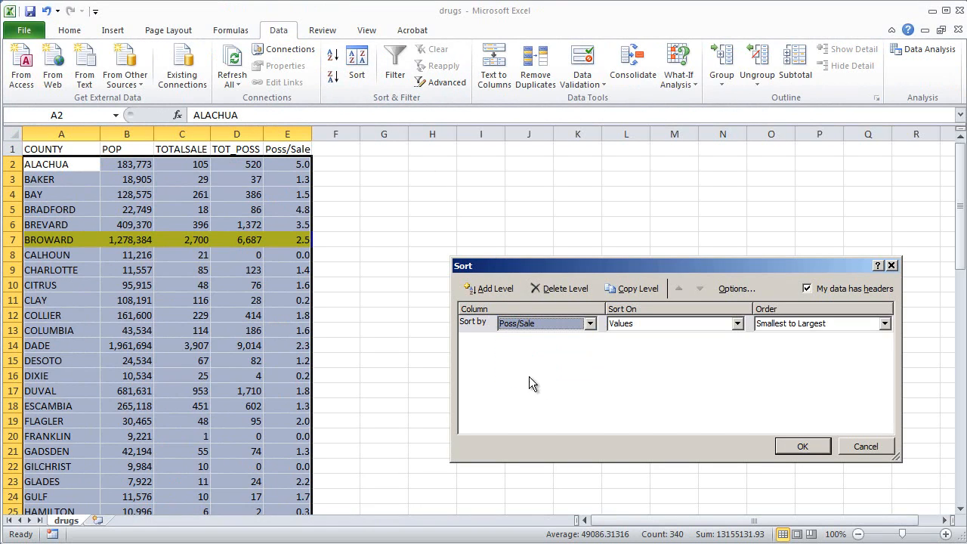
{"action": "left_click", "coordinate": [884, 323]}
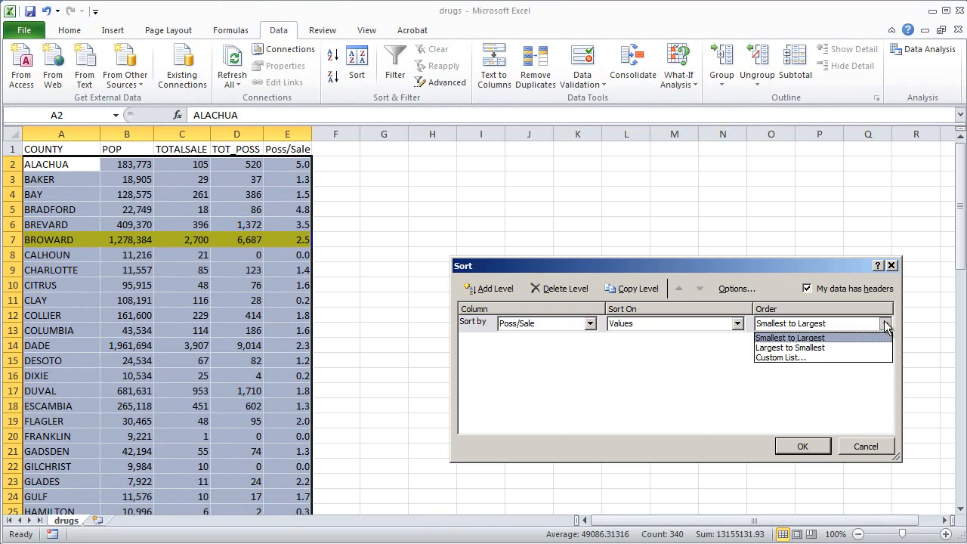
{"action": "left_click", "coordinate": [813, 348]}
{"action": "left_click", "coordinate": [801, 446]}
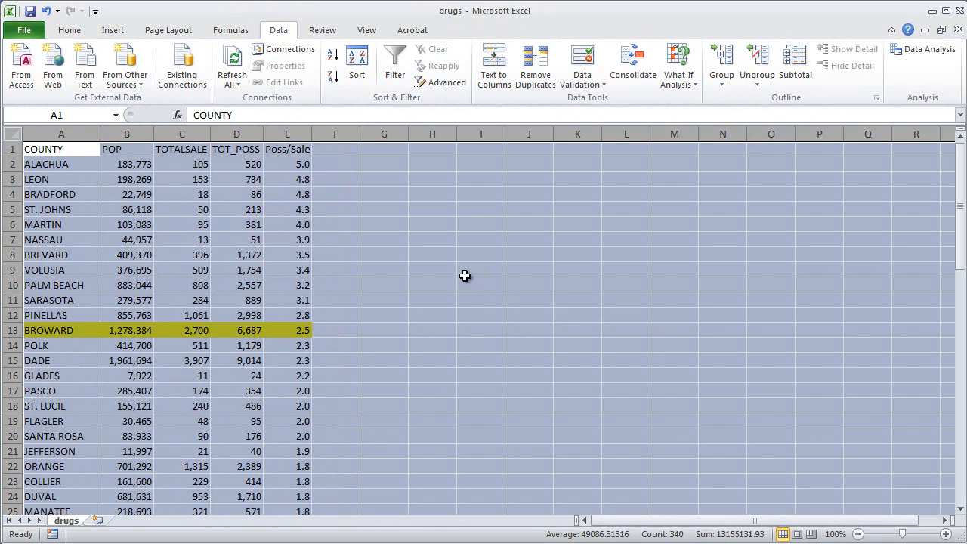
{"action": "left_click", "coordinate": [465, 276]}
{"action": "left_click", "coordinate": [341, 168]}
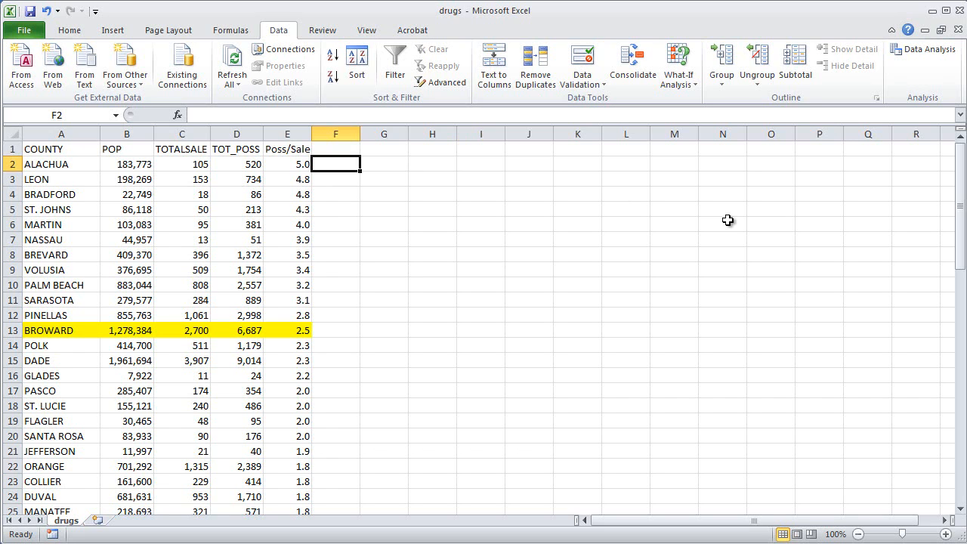
Enter the column heading Rank in cell F1
{"action": "scroll", "coordinate": [727, 220], "scroll_direction": "down", "scroll_amount": 1}
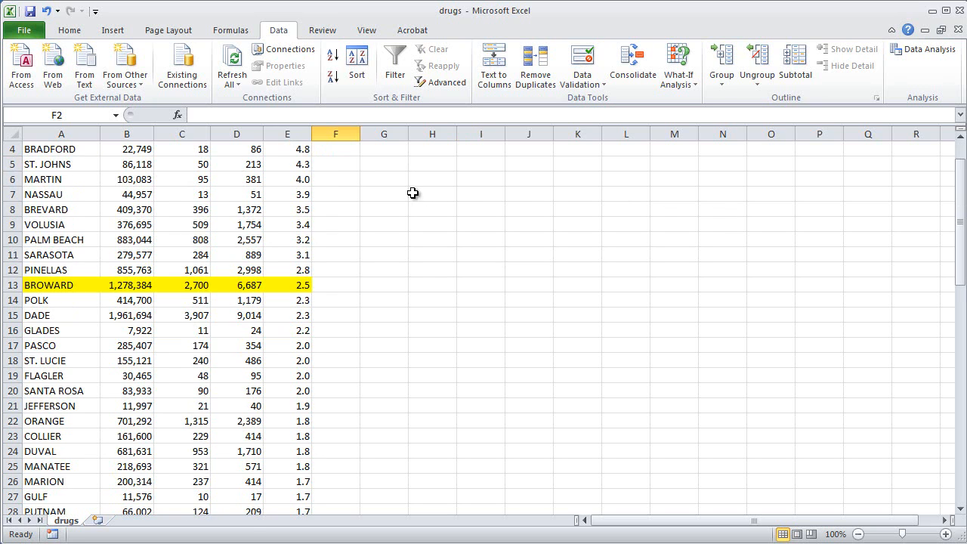
{"action": "scroll", "coordinate": [414, 193], "scroll_direction": "up", "scroll_amount": 1}
{"action": "left_click", "coordinate": [335, 148]}
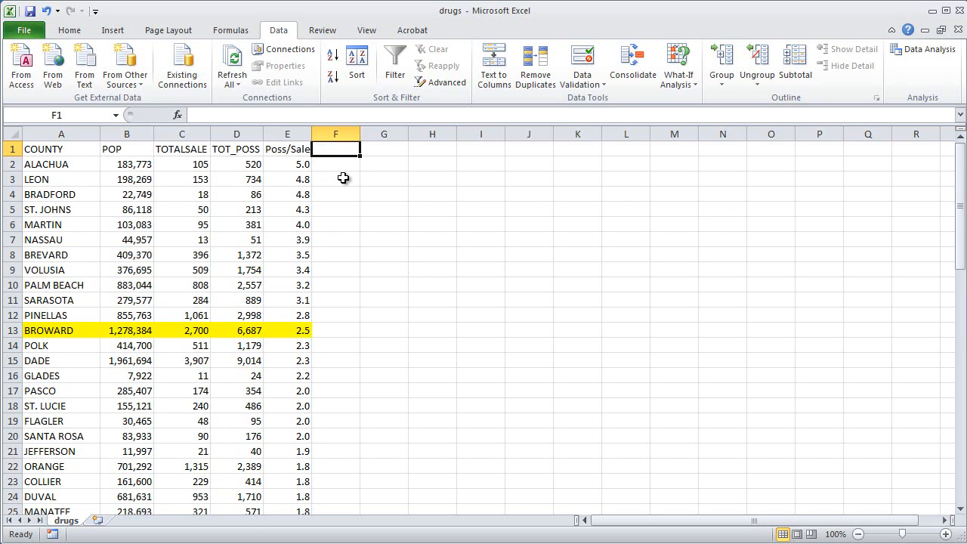
{"action": "type", "text": "Rank"}
{"action": "key", "text": "Return"}
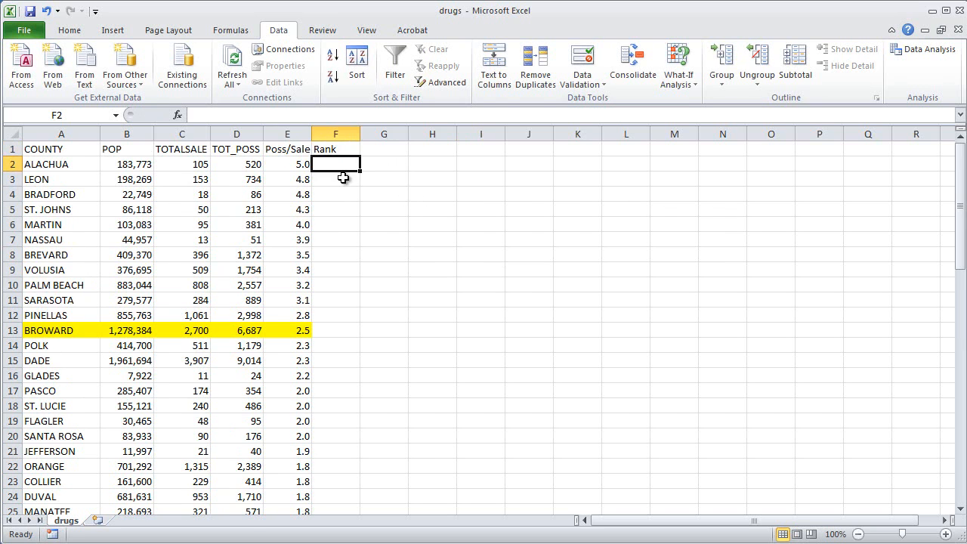
Number the counties in the Rank column, entering 1 and 2 in F2 and F3 and extending the series to the last county
{"action": "type", "text": "1"}
{"action": "key", "text": "Return"}
{"action": "type", "text": "2"}
{"action": "key", "text": "Return"}
{"action": "left_click_drag", "start_coordinate": [343, 164], "coordinate": [341, 488]}
{"action": "left_click", "coordinate": [464, 390]}
{"action": "scroll", "coordinate": [464, 391], "scroll_direction": "up", "scroll_amount": 13}
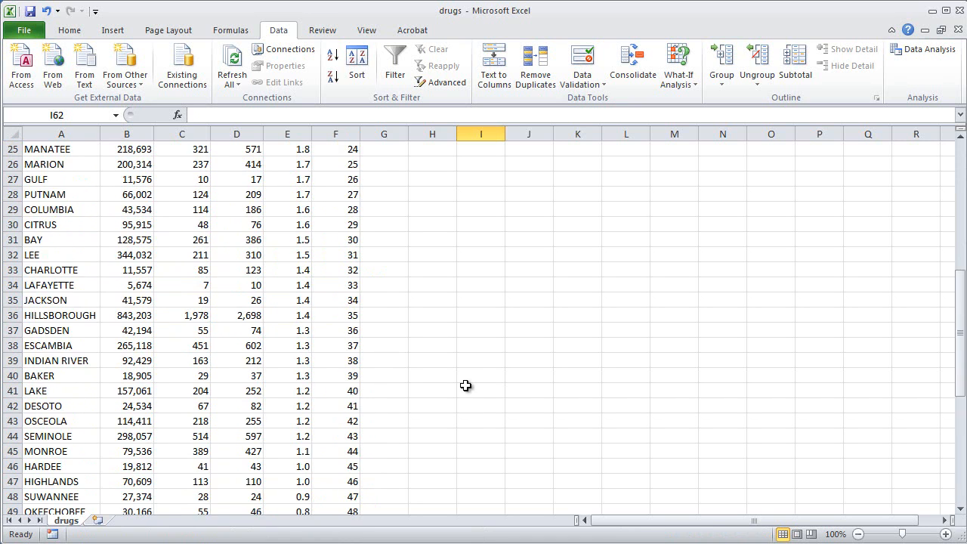
Highlight Broward's rank in cell F13 with the same yellow fill as the rest of its row
{"action": "left_click", "coordinate": [343, 239]}
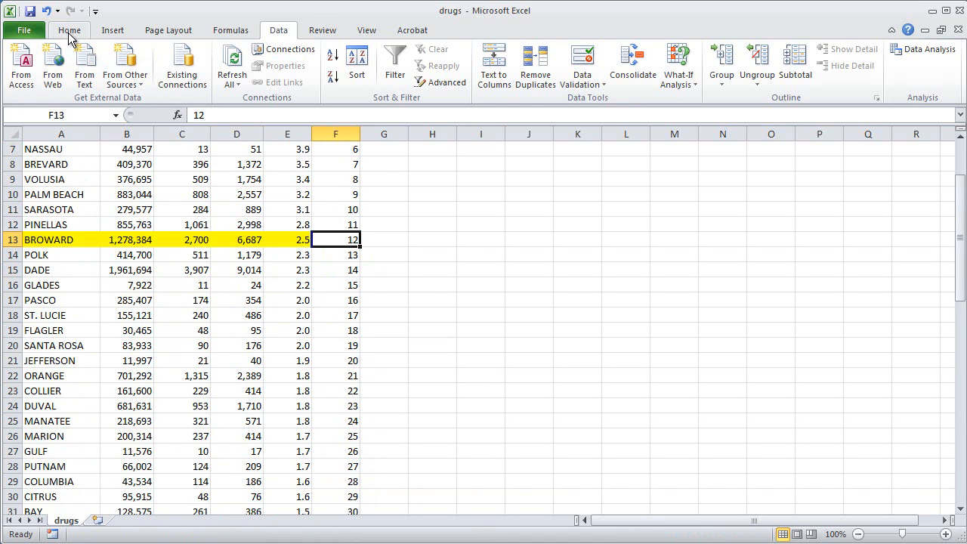
{"action": "left_click", "coordinate": [70, 30]}
{"action": "left_click", "coordinate": [231, 77]}
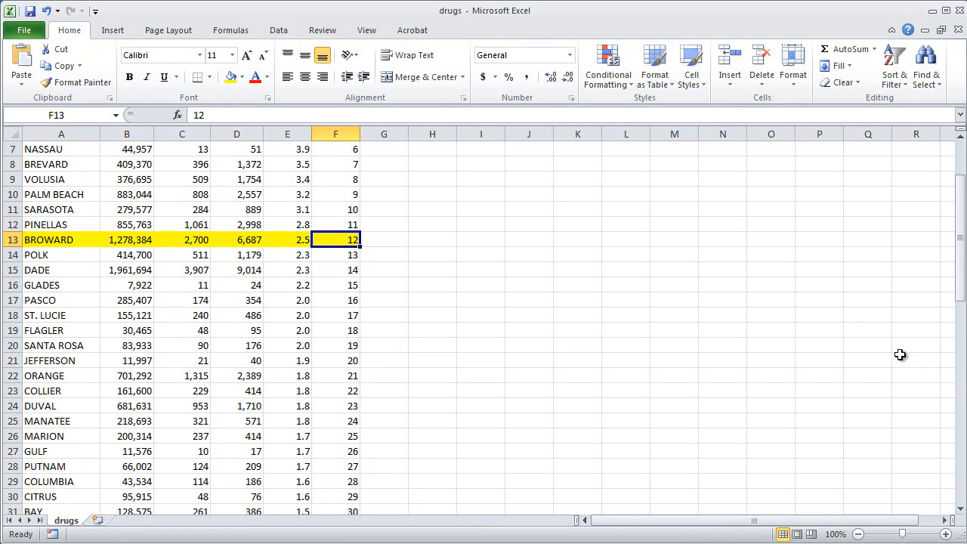
{"action": "left_click", "coordinate": [867, 355]}
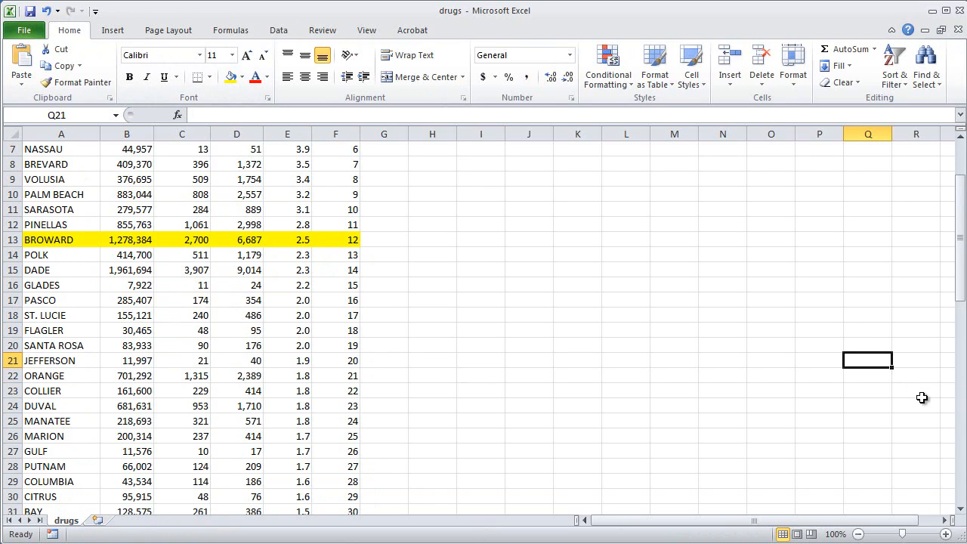
Turn on filtering for the county table's header row
{"action": "scroll", "coordinate": [922, 398], "scroll_direction": "up", "scroll_amount": 2}
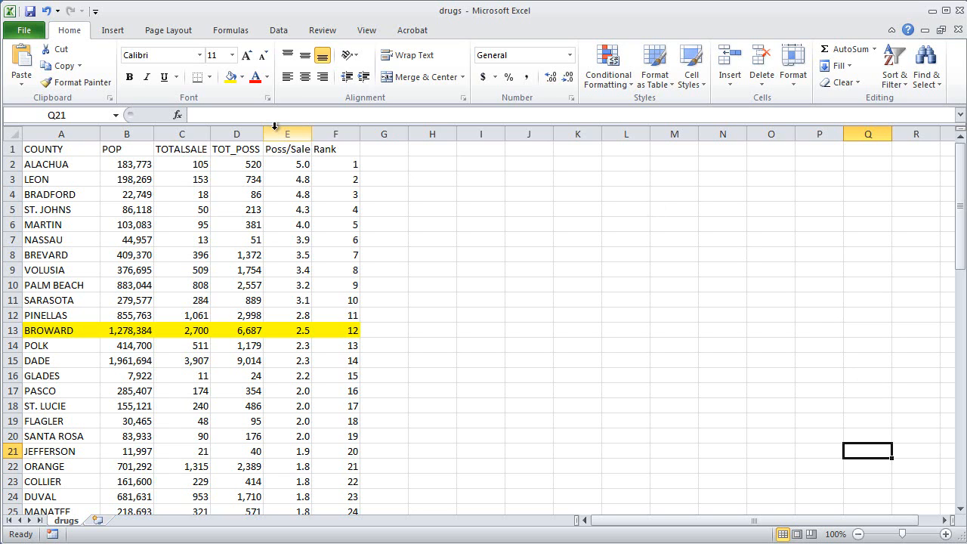
{"action": "left_click", "coordinate": [163, 184]}
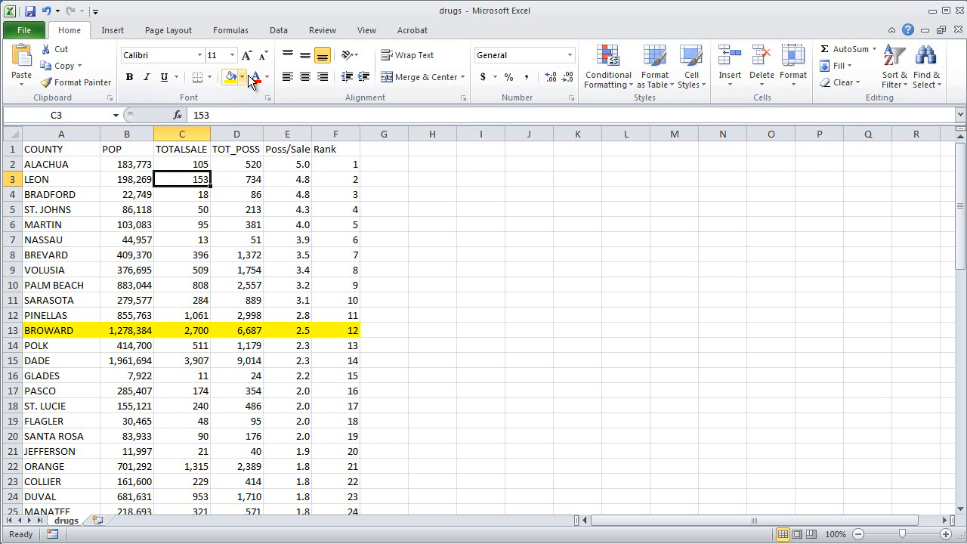
{"action": "left_click", "coordinate": [278, 32]}
{"action": "left_click", "coordinate": [397, 71]}
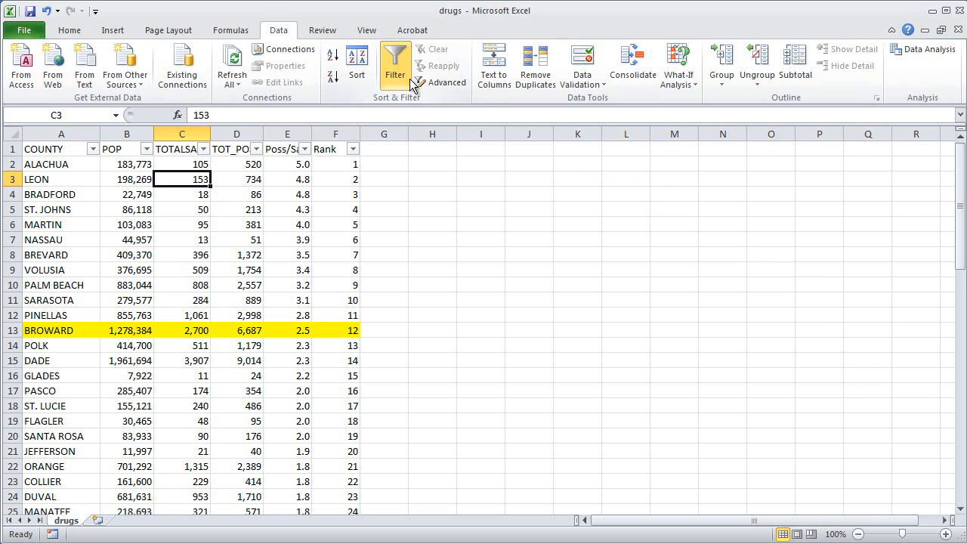
Filter the POP column to show only counties with a population greater than 500000
{"action": "left_click", "coordinate": [147, 149]}
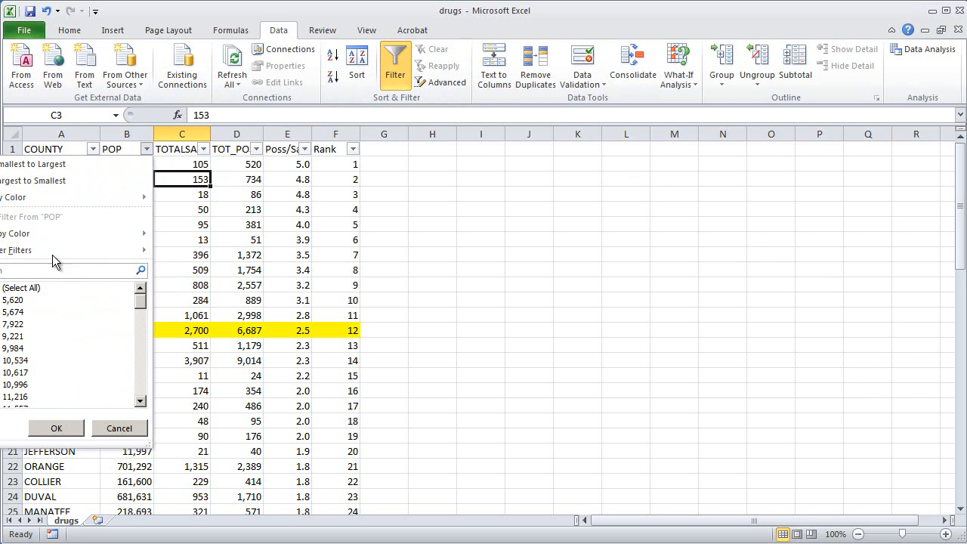
{"action": "mouse_move", "coordinate": [29, 245]}
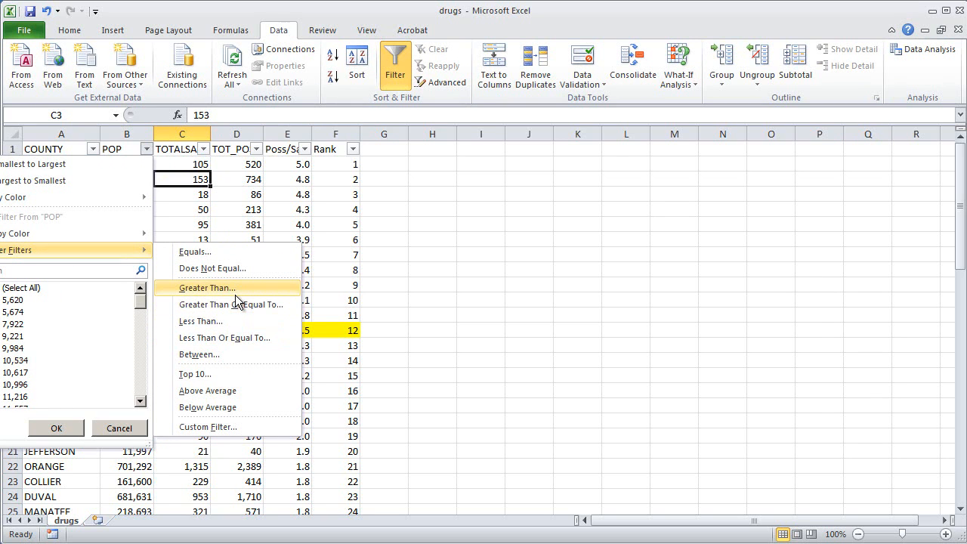
{"action": "left_click", "coordinate": [227, 289]}
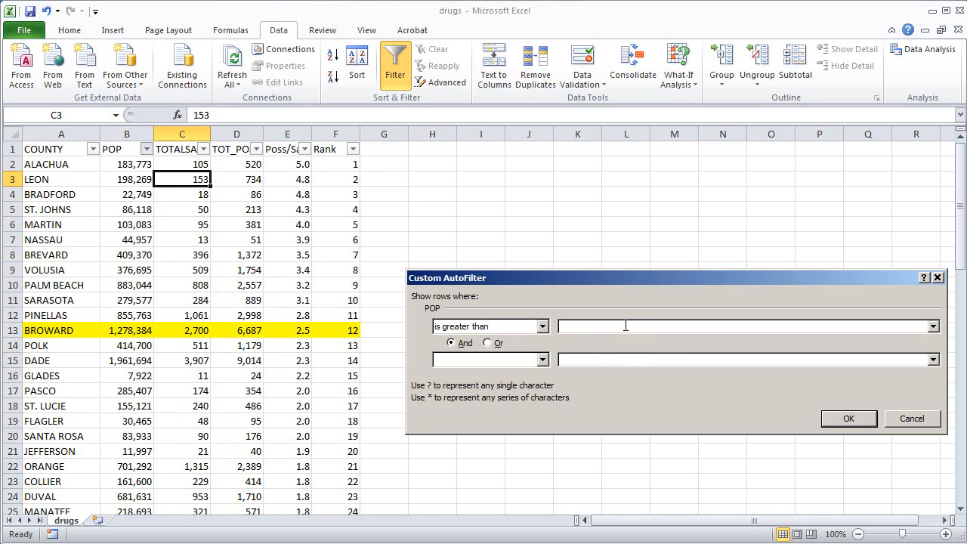
{"action": "type", "text": "500000"}
{"action": "left_click", "coordinate": [850, 421]}
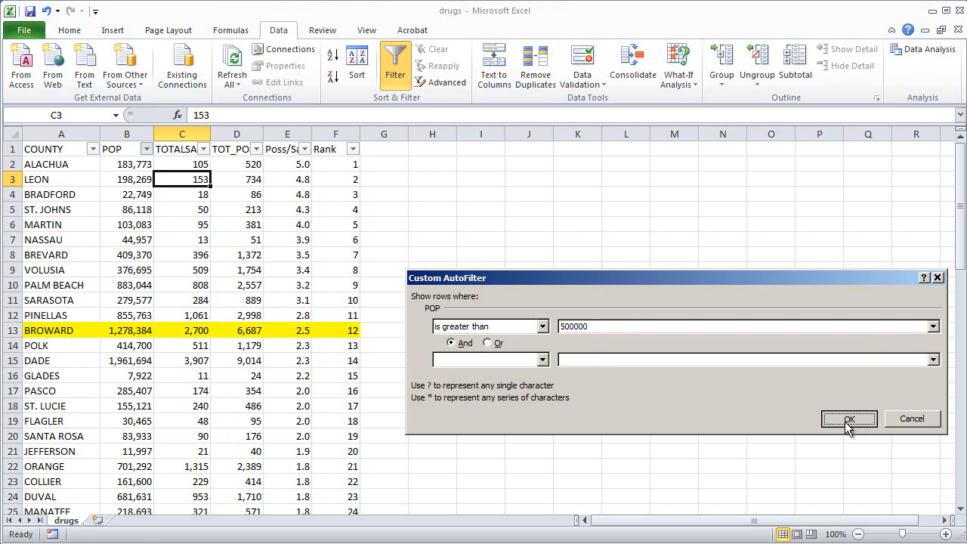
{"action": "left_click", "coordinate": [615, 312]}
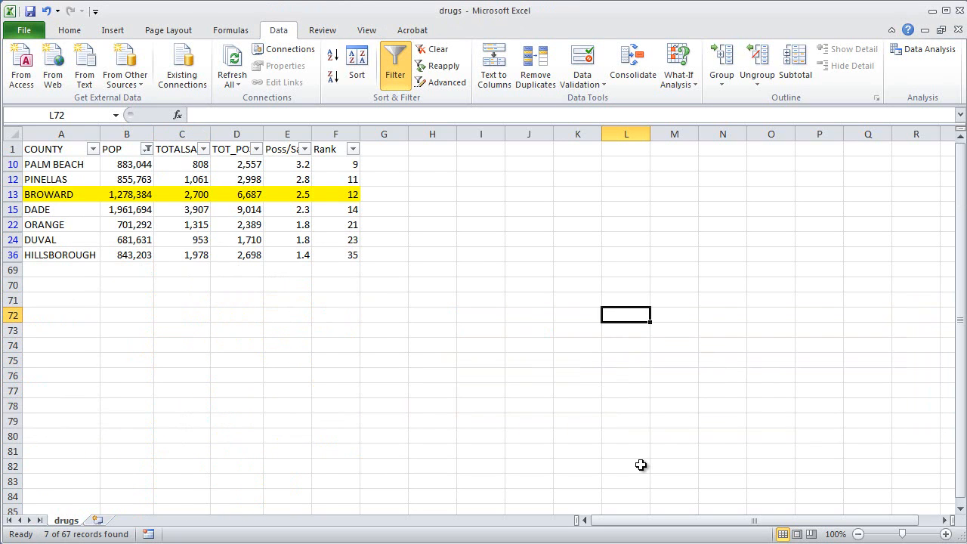